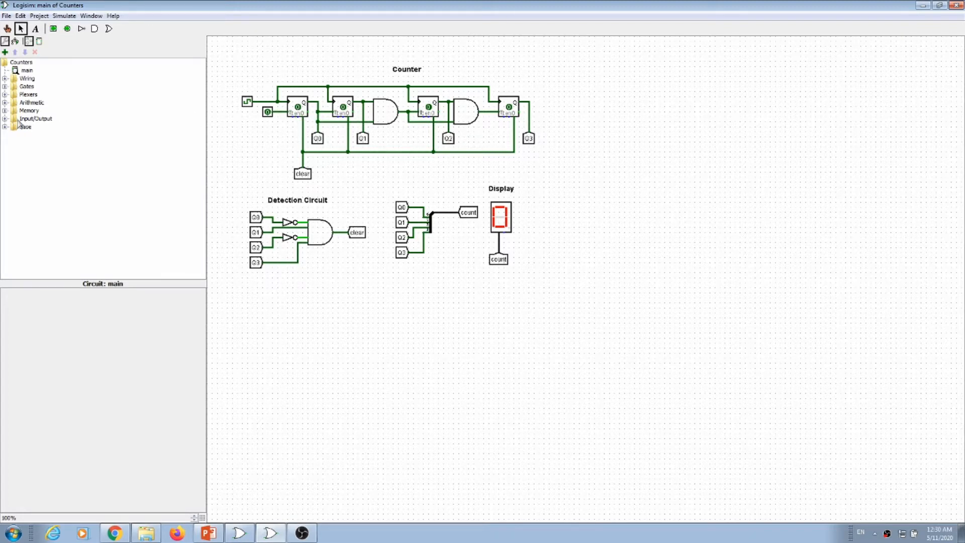
- Place a Counter component in the empty area beside the existing circuit and a Hex Digit Display above it
{"action": "left_click", "coordinate": [5, 111]}
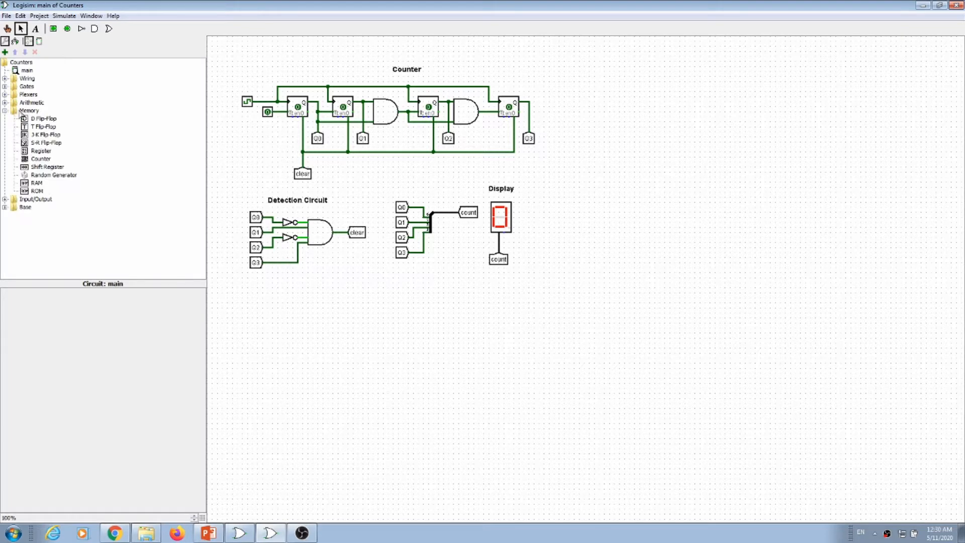
{"action": "left_click", "coordinate": [42, 159]}
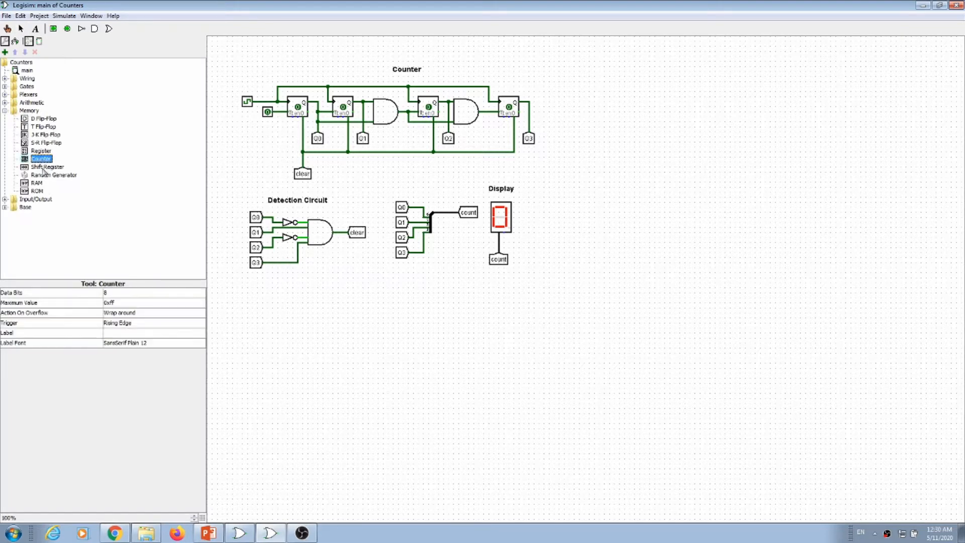
{"action": "left_click", "coordinate": [658, 237]}
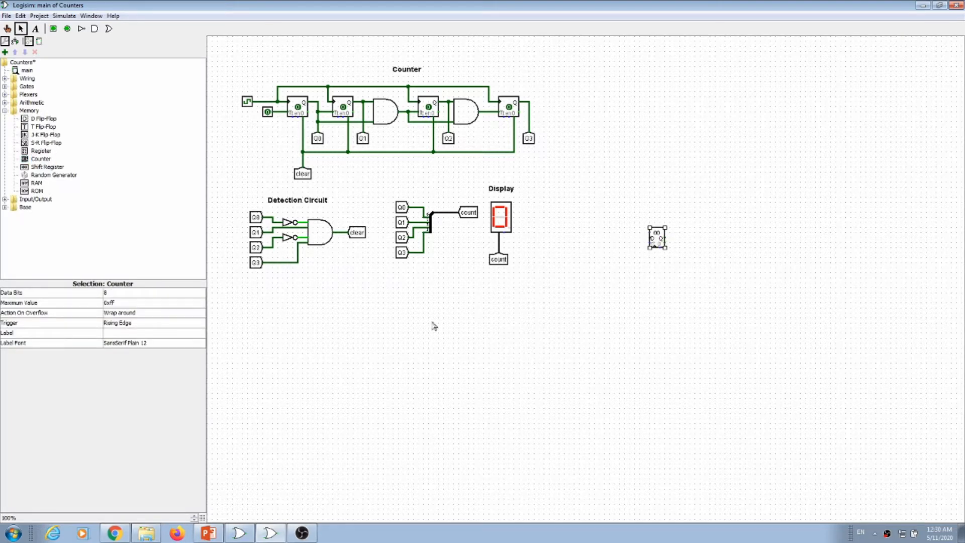
{"action": "left_click", "coordinate": [4, 199]}
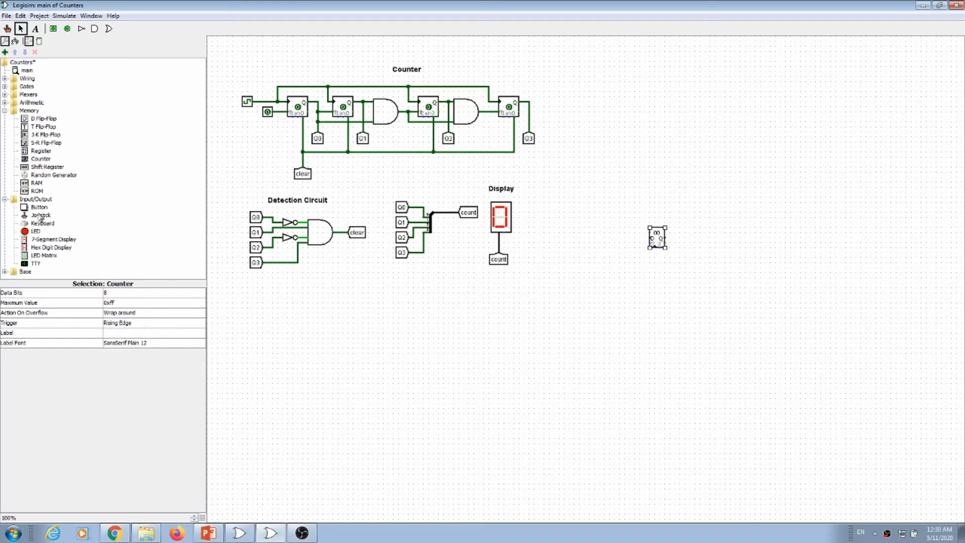
{"action": "left_click", "coordinate": [50, 247]}
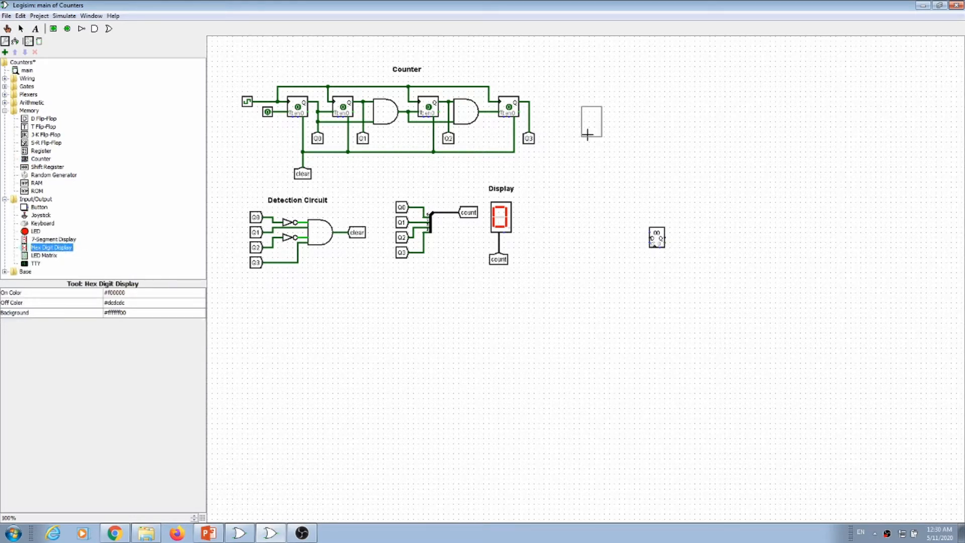
{"action": "left_click", "coordinate": [650, 142]}
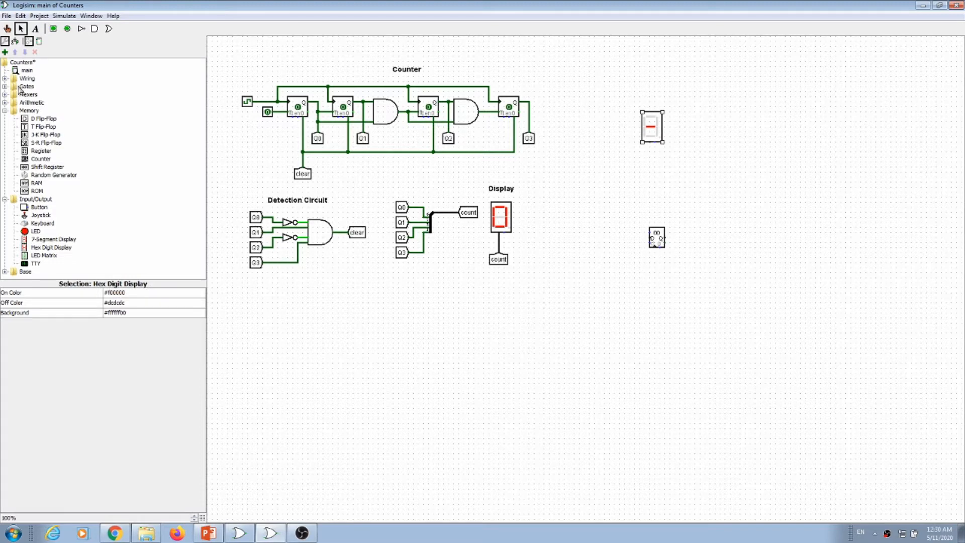
- Add a north-facing 4-bit tunnel labelled count_2 below the new hex display and wire it to the display
{"action": "left_click", "coordinate": [4, 79]}
{"action": "left_click", "coordinate": [39, 110]}
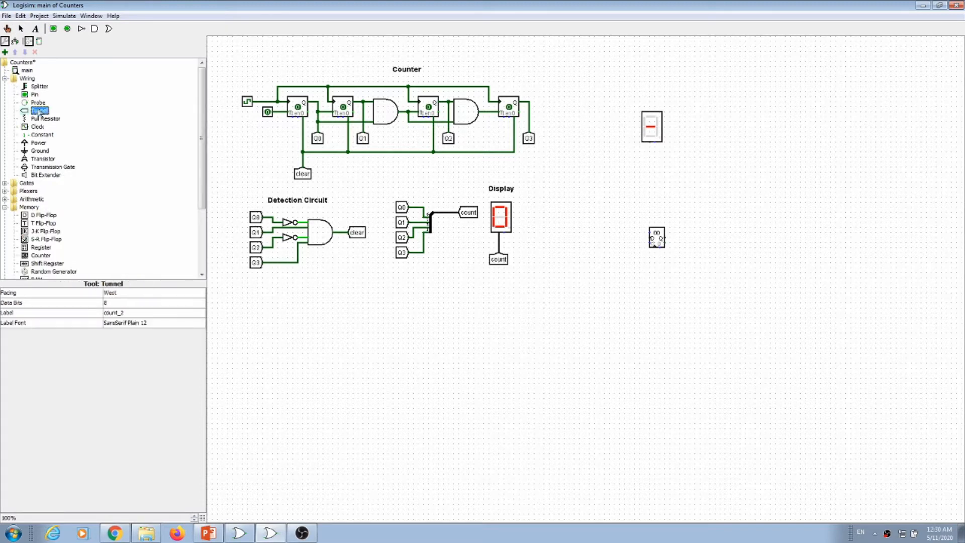
{"action": "left_click", "coordinate": [129, 295]}
{"action": "left_click", "coordinate": [123, 302]}
{"action": "left_click", "coordinate": [128, 303]}
{"action": "scroll", "coordinate": [117, 320], "scroll_direction": "up", "scroll_amount": 3}
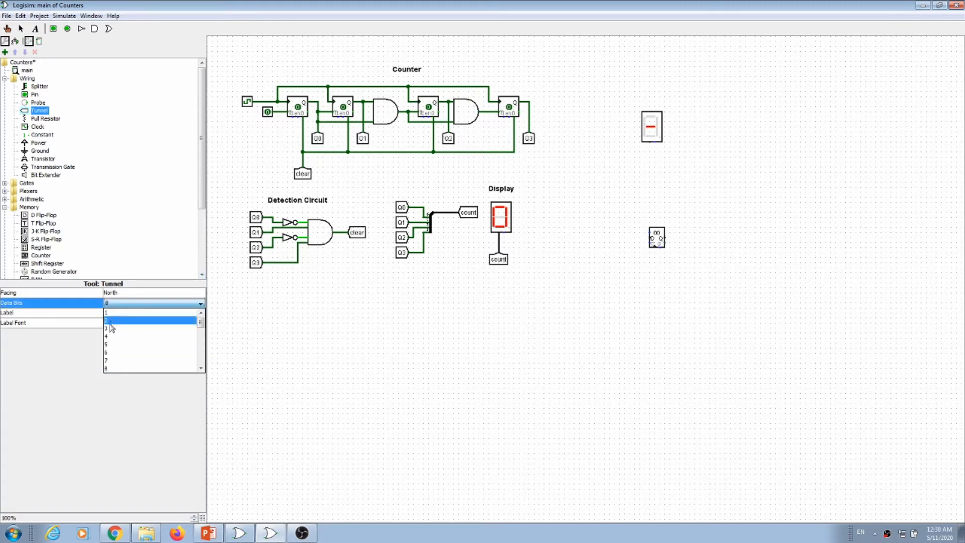
{"action": "left_click", "coordinate": [116, 336]}
{"action": "left_click", "coordinate": [650, 157]}
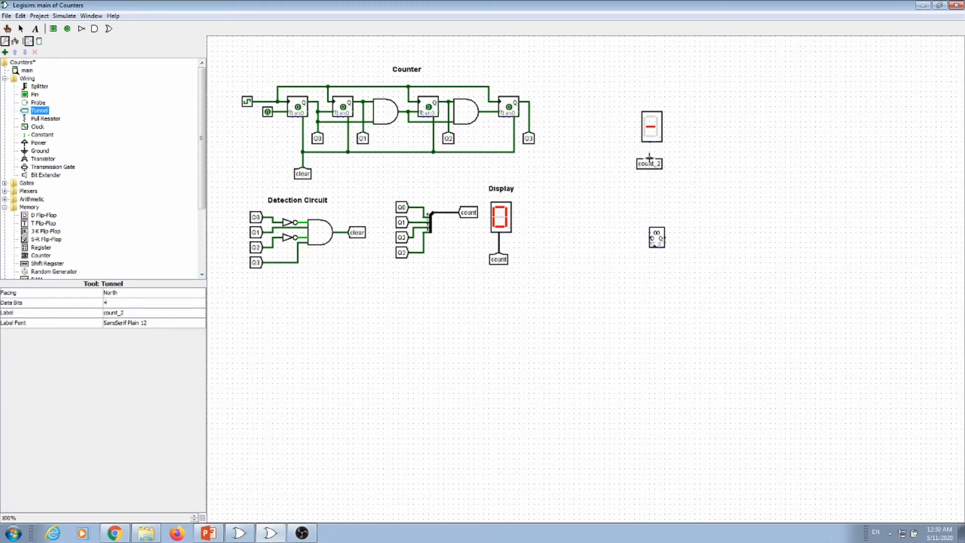
{"action": "left_click", "coordinate": [691, 148]}
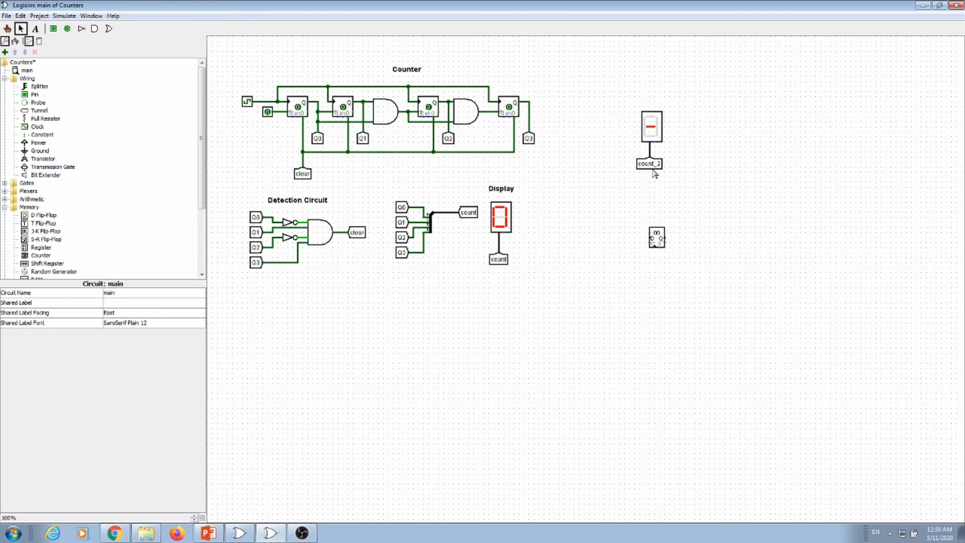
- Add a west-facing 4-bit tunnel labelled count_2 beside the new counter and wire it to the counter's Q output
{"action": "left_click", "coordinate": [45, 111]}
{"action": "left_click", "coordinate": [126, 294]}
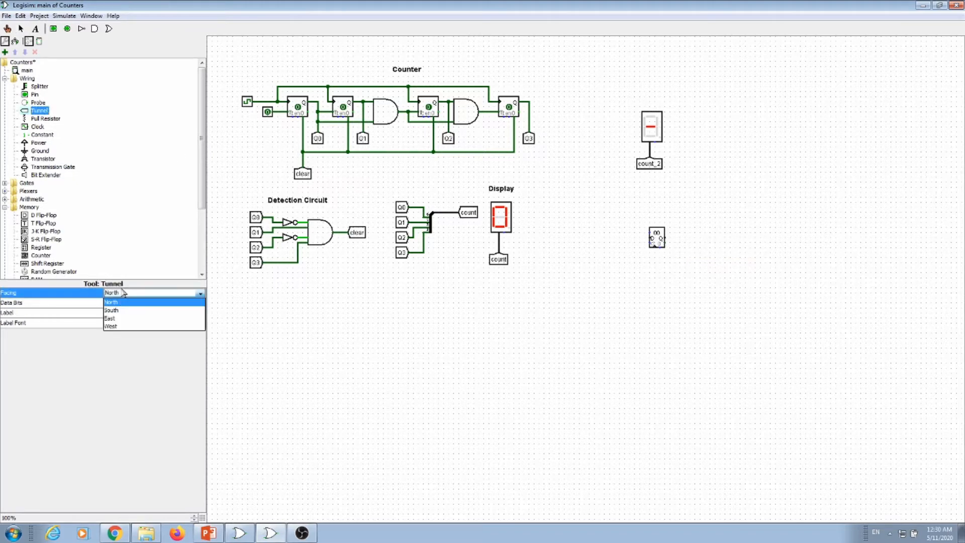
{"action": "left_click", "coordinate": [136, 328]}
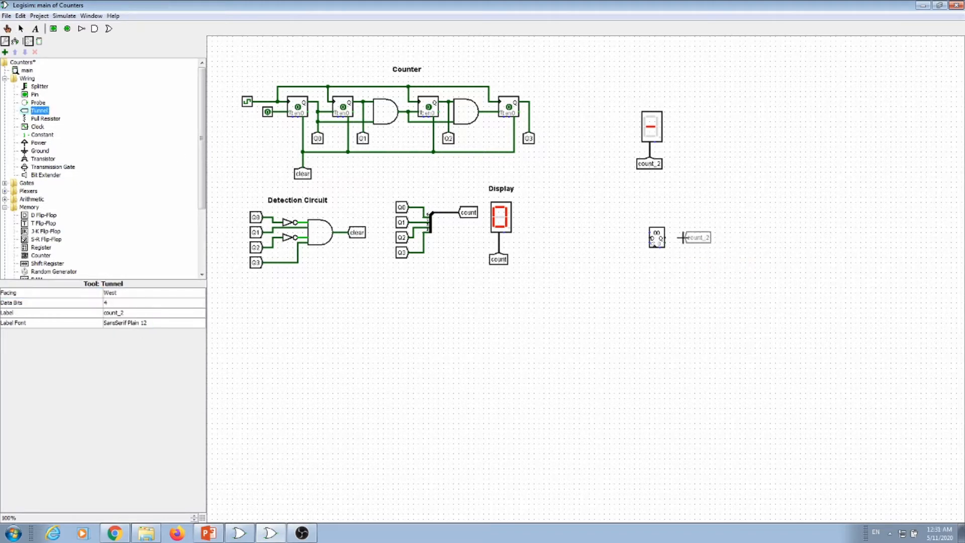
{"action": "left_click", "coordinate": [684, 237]}
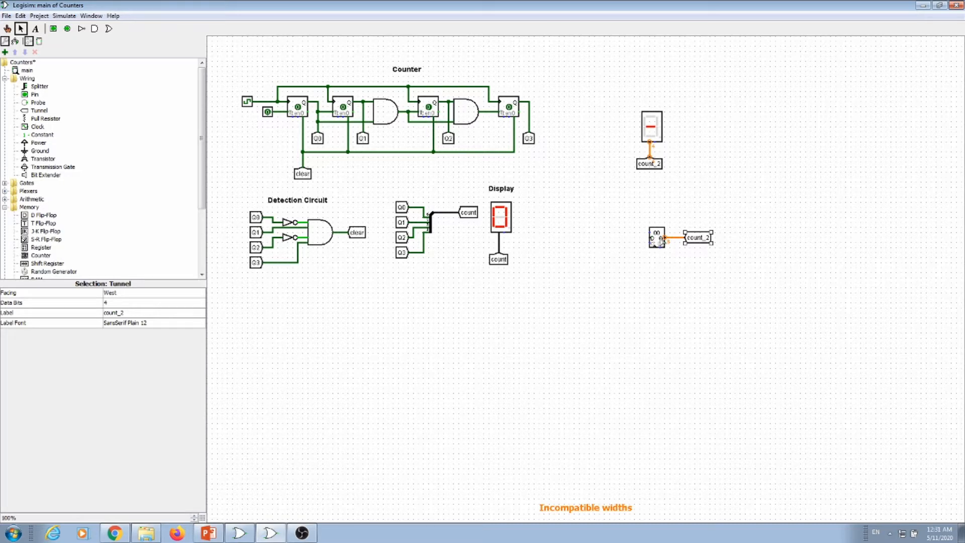
- Set the new counter's data bits to 4 to match the tunnel width
{"action": "left_click", "coordinate": [658, 241]}
{"action": "left_click", "coordinate": [126, 294]}
{"action": "scroll", "coordinate": [125, 311], "scroll_direction": "up", "scroll_amount": 3}
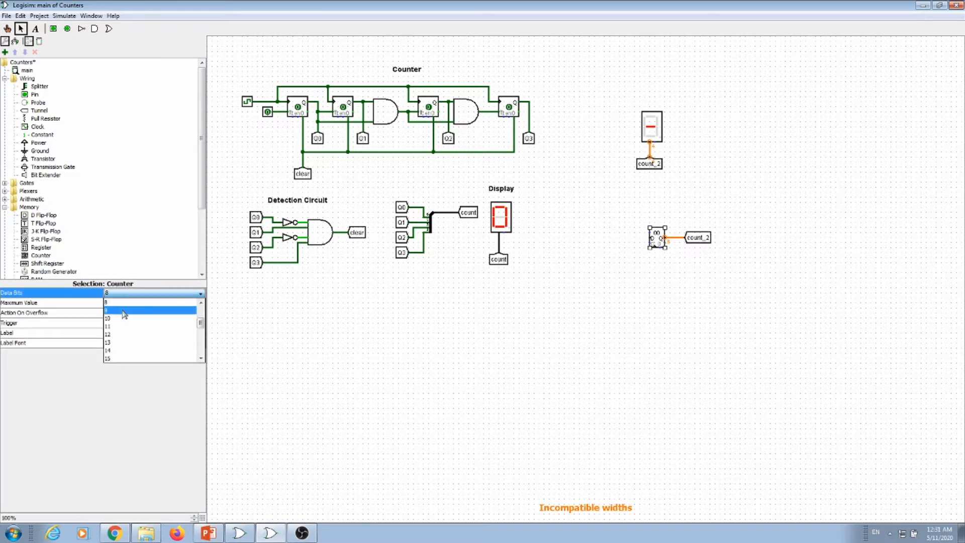
{"action": "left_click", "coordinate": [114, 325]}
{"action": "left_click", "coordinate": [119, 296]}
{"action": "left_click", "coordinate": [114, 315]}
{"action": "left_click", "coordinate": [682, 295]}
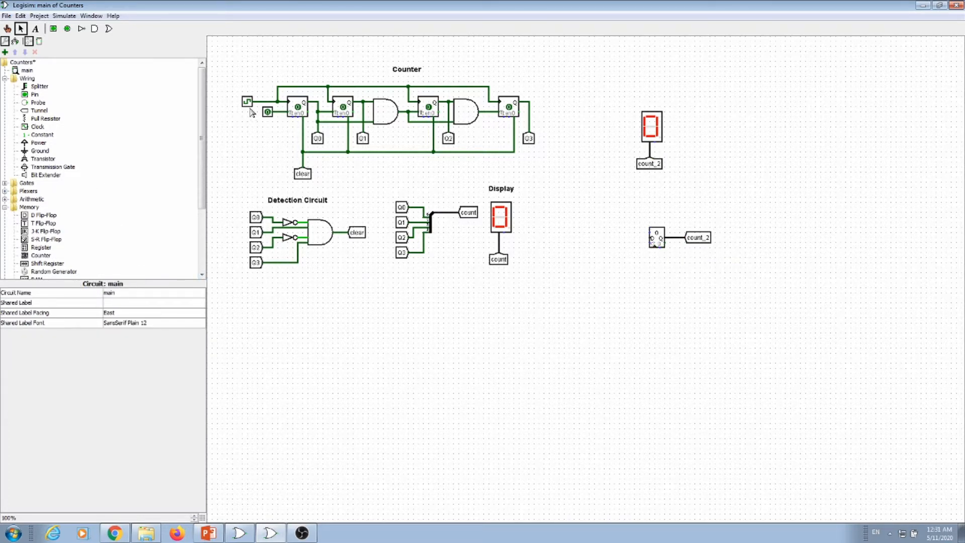
- Place a Button below the counter and wire it to the counter's clock input
{"action": "scroll", "coordinate": [27, 223], "scroll_direction": "down", "scroll_amount": 4}
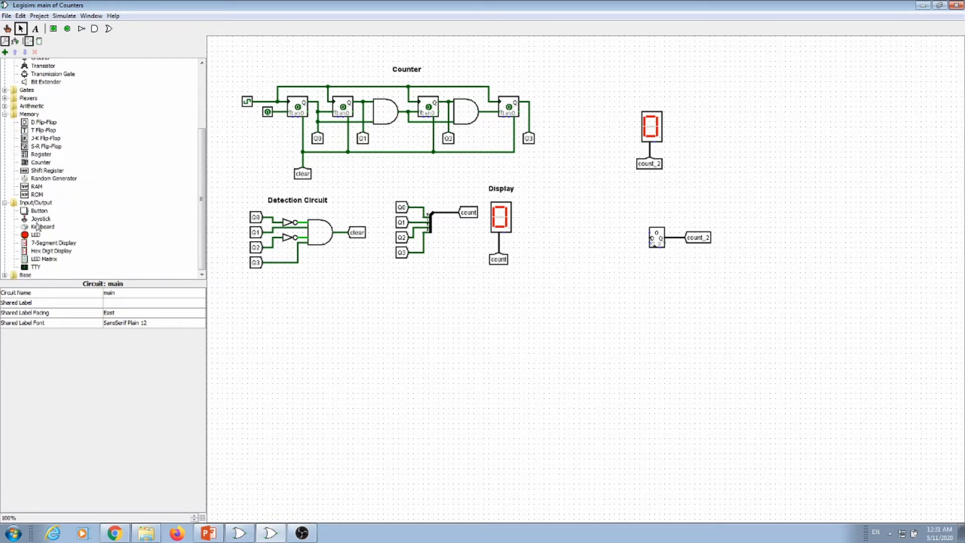
{"action": "left_click", "coordinate": [39, 210]}
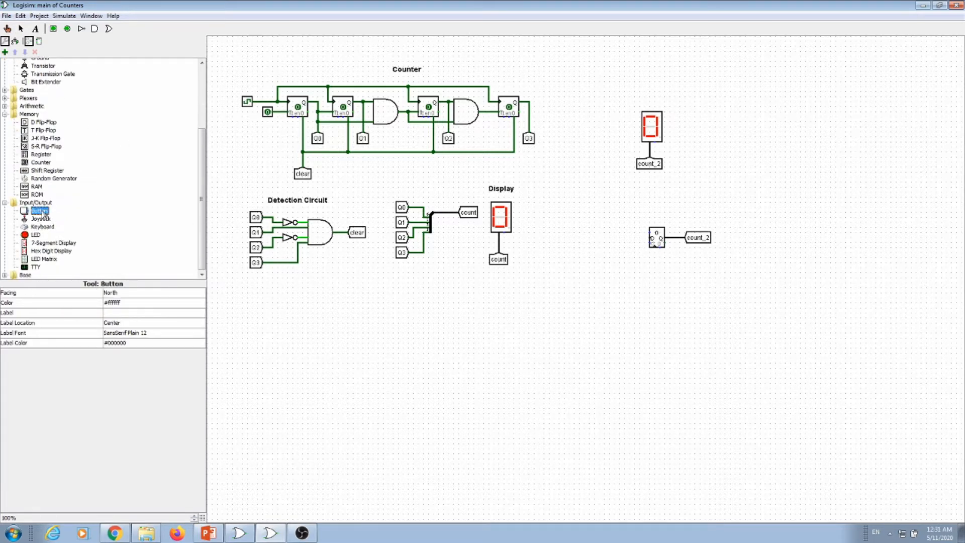
{"action": "left_click", "coordinate": [654, 270]}
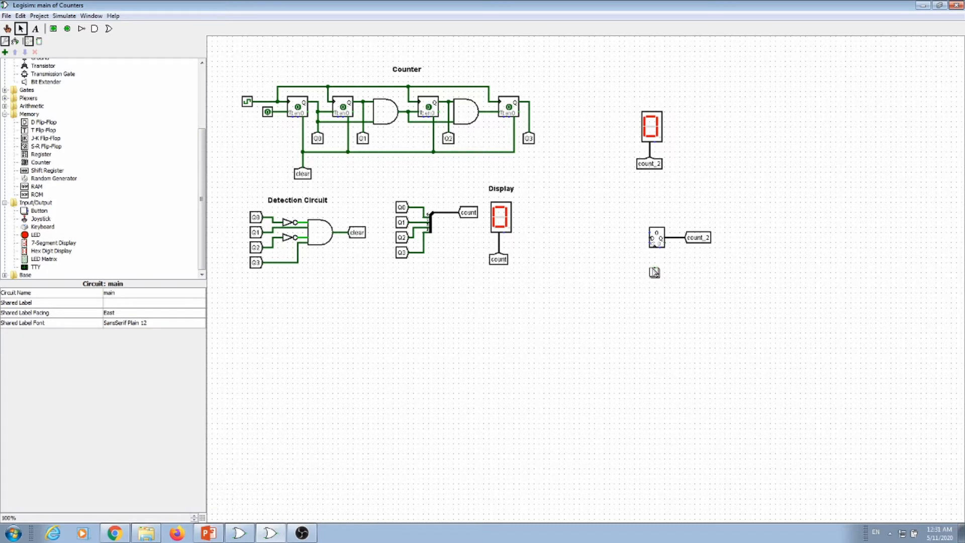
{"action": "left_click_drag", "start_coordinate": [654, 270], "coordinate": [654, 246]}
- Test the counter by poking the clock button repeatedly through a full count cycle while watching the hex display
{"action": "left_click", "coordinate": [7, 29]}
{"action": "left_click", "coordinate": [654, 274]}
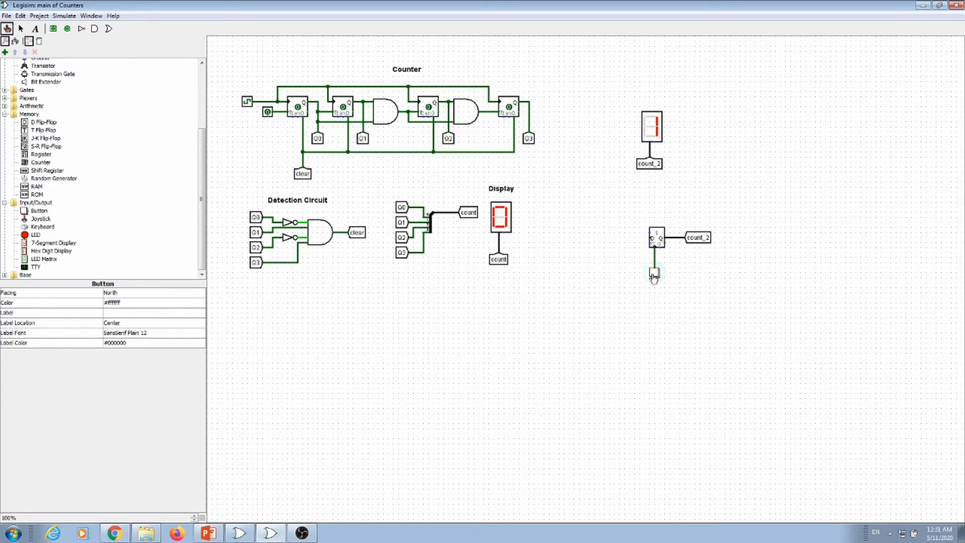
{"action": "left_click", "coordinate": [654, 274]}
{"action": "left_click", "coordinate": [654, 274]}
{"action": "left_click", "coordinate": [654, 274]}
{"action": "left_click", "coordinate": [654, 274]}
{"action": "left_click", "coordinate": [654, 274]}
{"action": "left_click", "coordinate": [654, 274]}
{"action": "left_click", "coordinate": [654, 274]}
{"action": "left_click", "coordinate": [654, 274]}
{"action": "left_click", "coordinate": [654, 274]}
{"action": "left_click", "coordinate": [654, 274]}
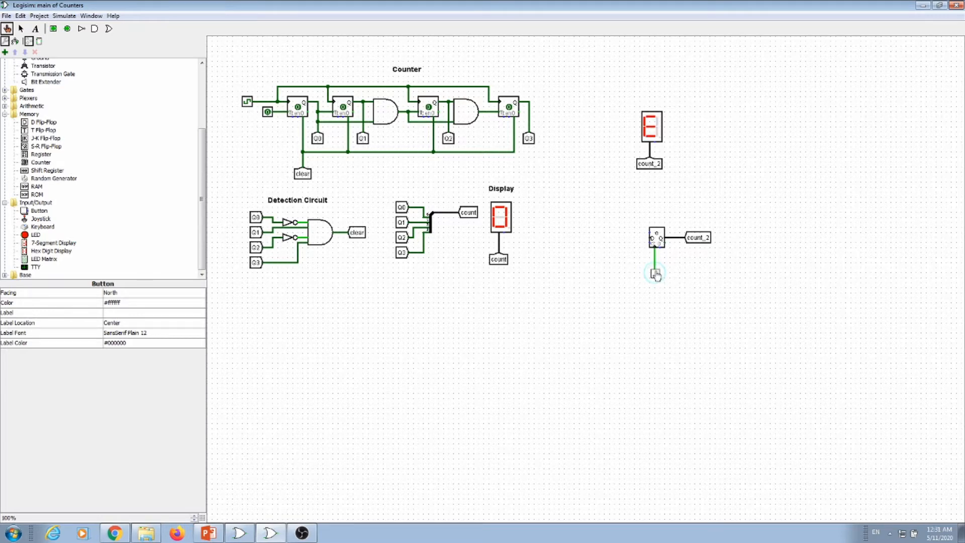
{"action": "left_click", "coordinate": [654, 274]}
{"action": "left_click", "coordinate": [655, 274]}
- Move the clock button to the left, keeping it wired, to free the space below the counter's clear input
{"action": "left_click", "coordinate": [21, 29]}
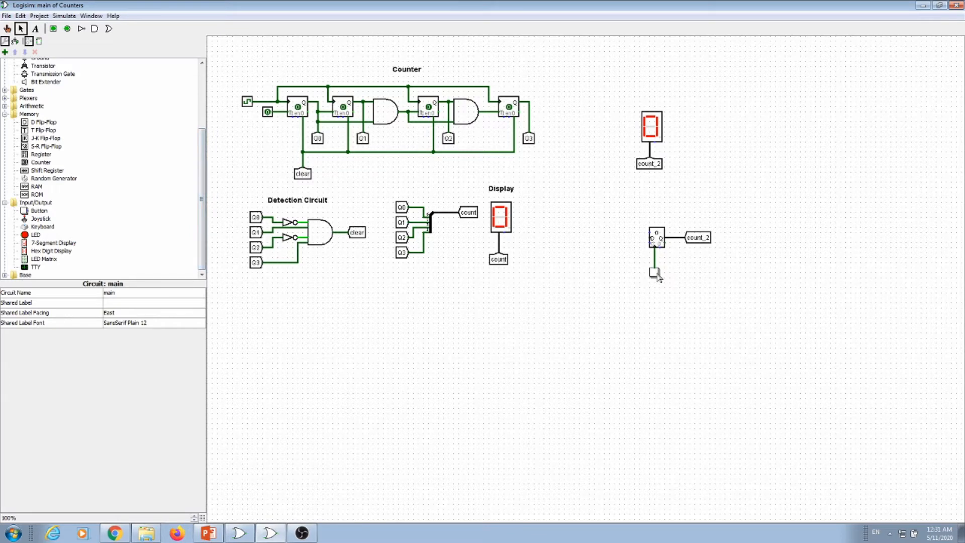
{"action": "left_click_drag", "start_coordinate": [654, 273], "coordinate": [629, 273]}
{"action": "left_click", "coordinate": [704, 280]}
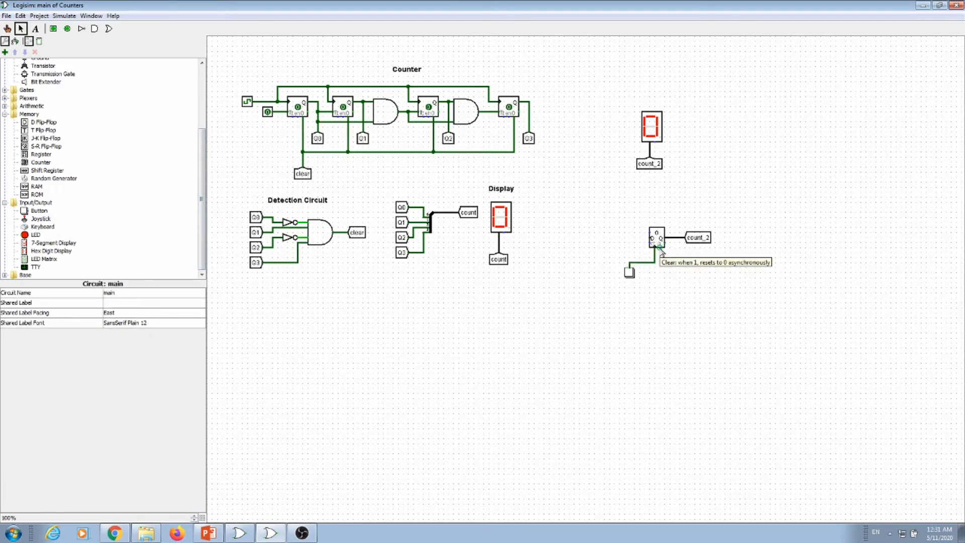
- Add a second Button below the counter and wire it to the asynchronous clear input
{"action": "left_click", "coordinate": [39, 211]}
{"action": "left_click", "coordinate": [660, 271]}
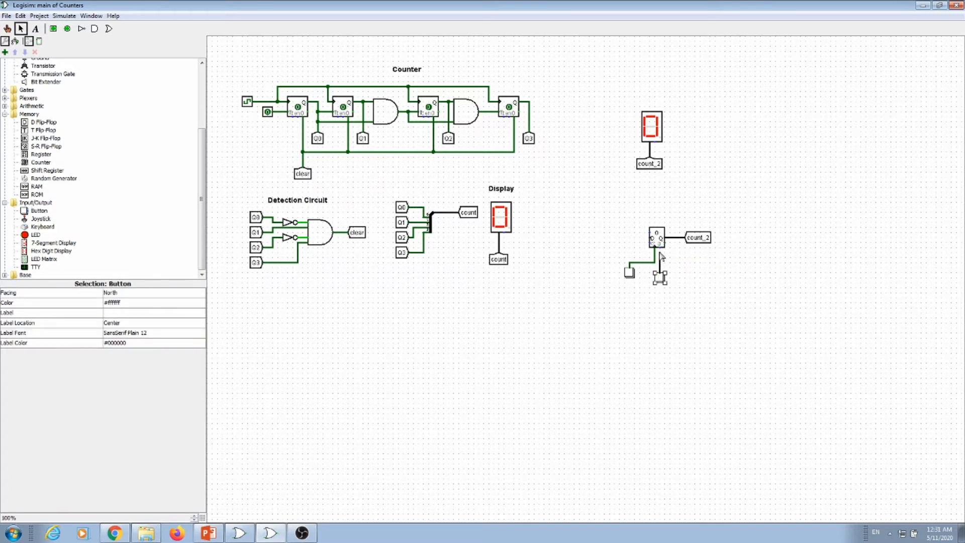
{"action": "left_click_drag", "start_coordinate": [660, 250], "coordinate": [660, 249]}
- Test the reset by poking the clock button several times and the clear button once
{"action": "left_click", "coordinate": [7, 28]}
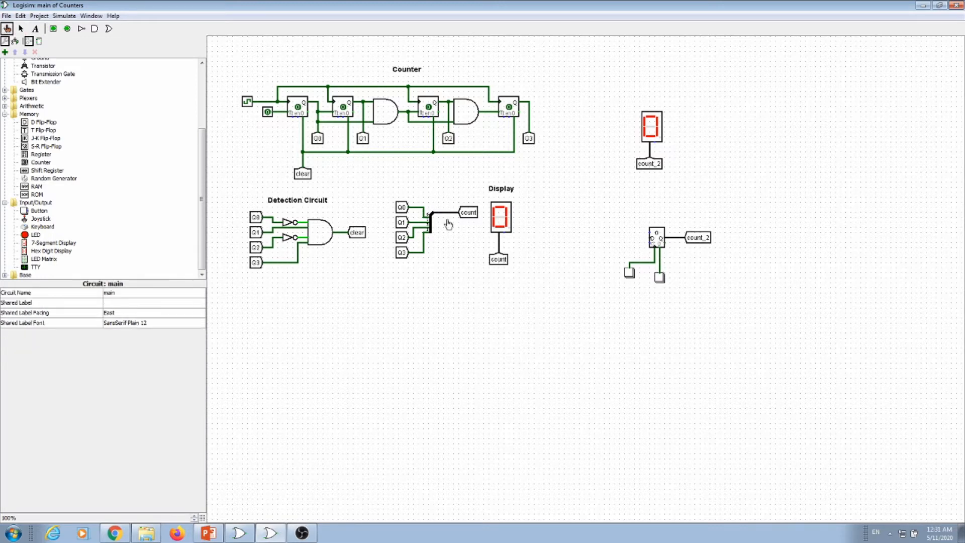
{"action": "left_click", "coordinate": [629, 273]}
{"action": "left_click", "coordinate": [629, 273]}
{"action": "double_click", "coordinate": [630, 273]}
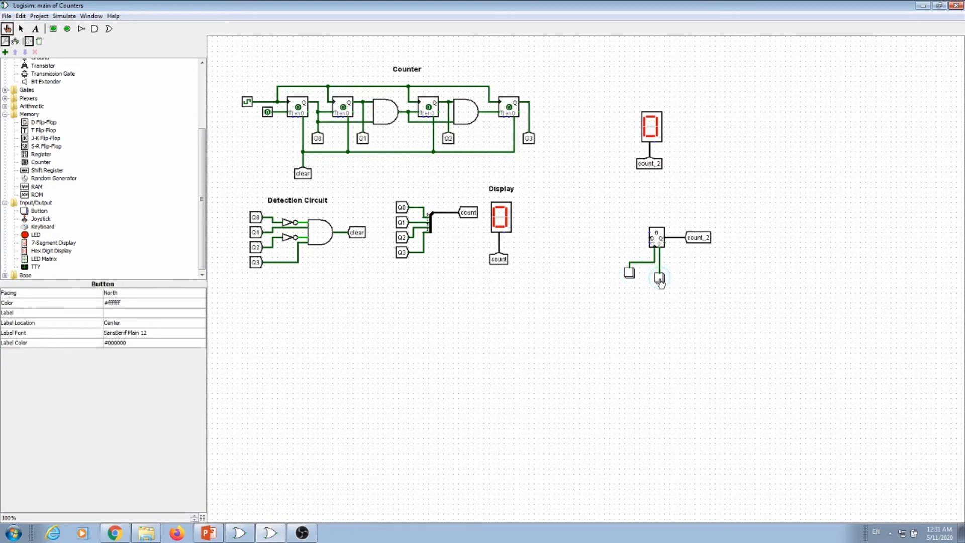
{"action": "double_click", "coordinate": [630, 273]}
{"action": "triple_click", "coordinate": [630, 273]}
{"action": "double_click", "coordinate": [630, 273]}
{"action": "left_click", "coordinate": [659, 277]}
- Delete the clear button and the wire connecting it to the counter
{"action": "left_click", "coordinate": [21, 28]}
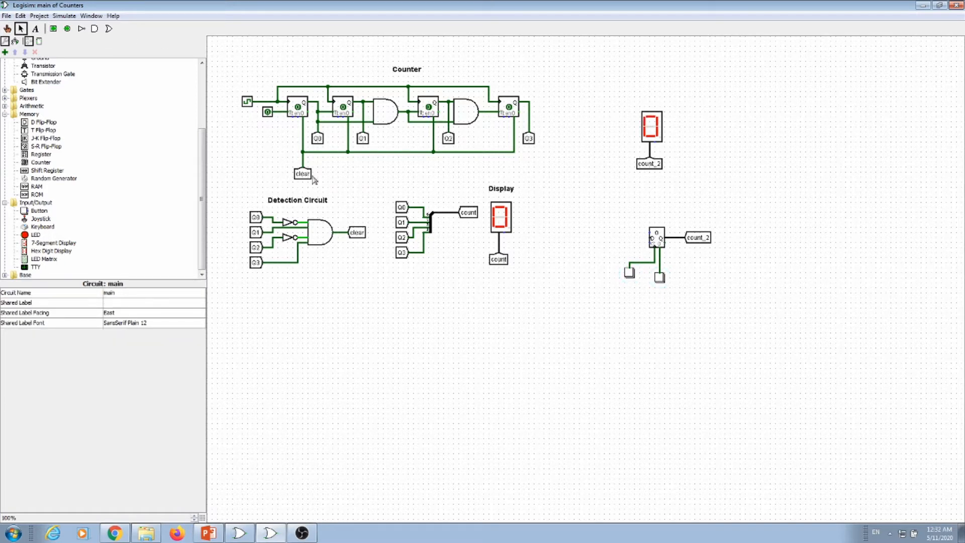
{"action": "left_click", "coordinate": [659, 262]}
{"action": "key", "text": "Delete"}
{"action": "left_click", "coordinate": [659, 277]}
{"action": "key", "text": "Delete"}
- Place a four-input AND gate below the count_2 tunnel and an east-facing splitter with fan out 4 in front of it
{"action": "left_click", "coordinate": [5, 91]}
{"action": "left_click", "coordinate": [43, 114]}
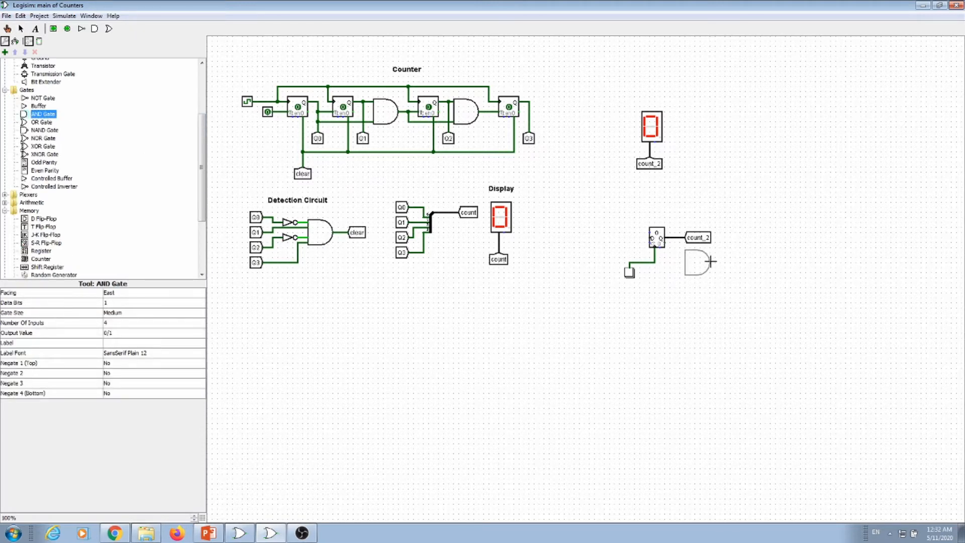
{"action": "left_click", "coordinate": [735, 278]}
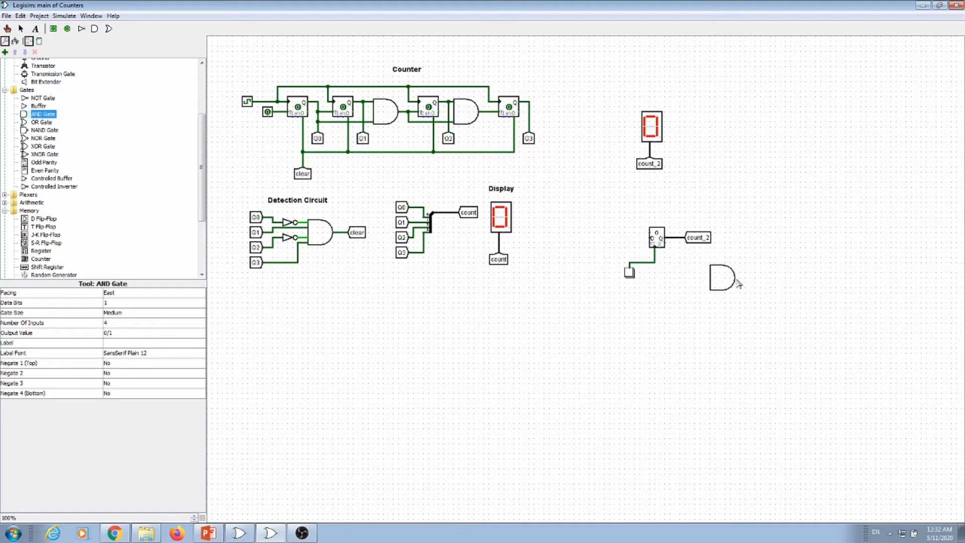
{"action": "scroll", "coordinate": [51, 95], "scroll_direction": "up", "scroll_amount": 4}
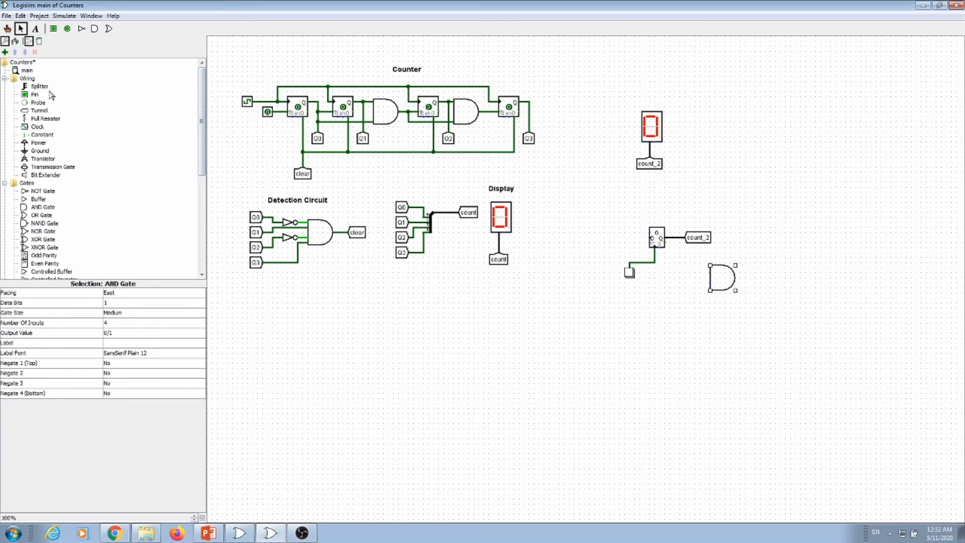
{"action": "left_click", "coordinate": [40, 87]}
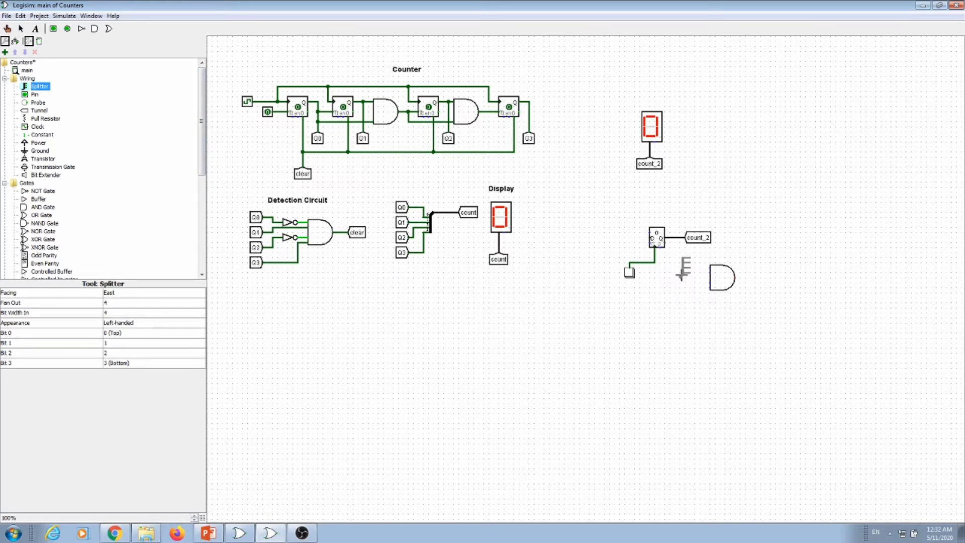
{"action": "left_click", "coordinate": [682, 276]}
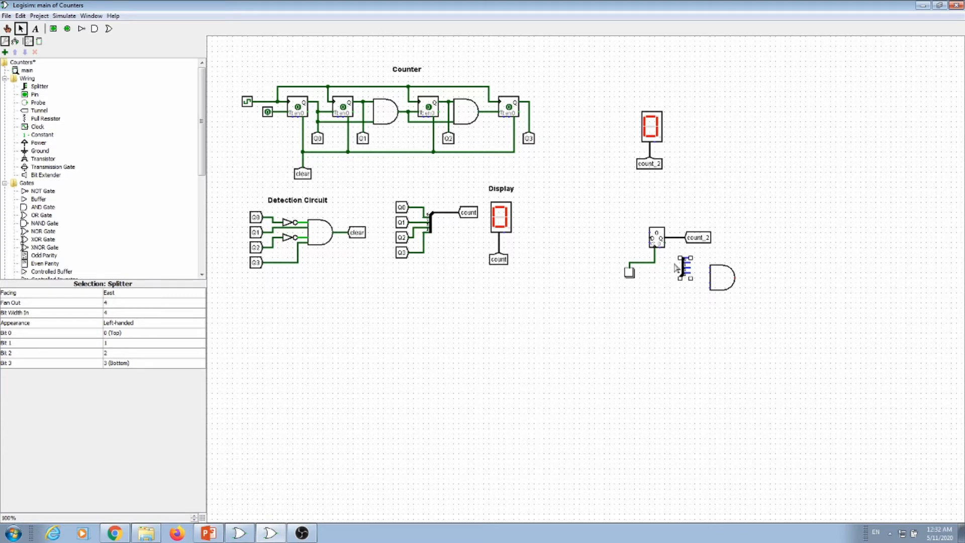
- Wire the splitter's input to the counter's Q output line and shift the AND gate slightly right and up
{"action": "mouse_move", "coordinate": [669, 237]}
{"action": "left_mouse_down"}
{"action": "mouse_move", "coordinate": [674, 275]}
{"action": "mouse_move", "coordinate": [724, 279]}
{"action": "mouse_move", "coordinate": [732, 267]}
{"action": "left_mouse_up"}
{"action": "left_click", "coordinate": [695, 300]}
{"action": "left_click", "coordinate": [715, 302]}
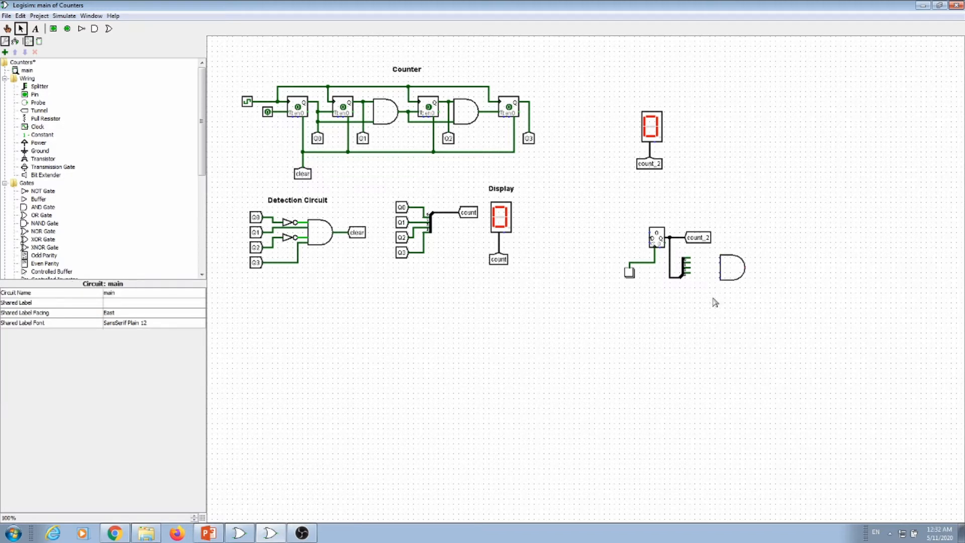
{"action": "left_click", "coordinate": [739, 272]}
{"action": "left_click", "coordinate": [724, 333]}
- Wire the splitter to the AND gate with NOT gates on the first and third lines, and connect the gate's output to the counter's clear input
{"action": "left_click", "coordinate": [43, 191]}
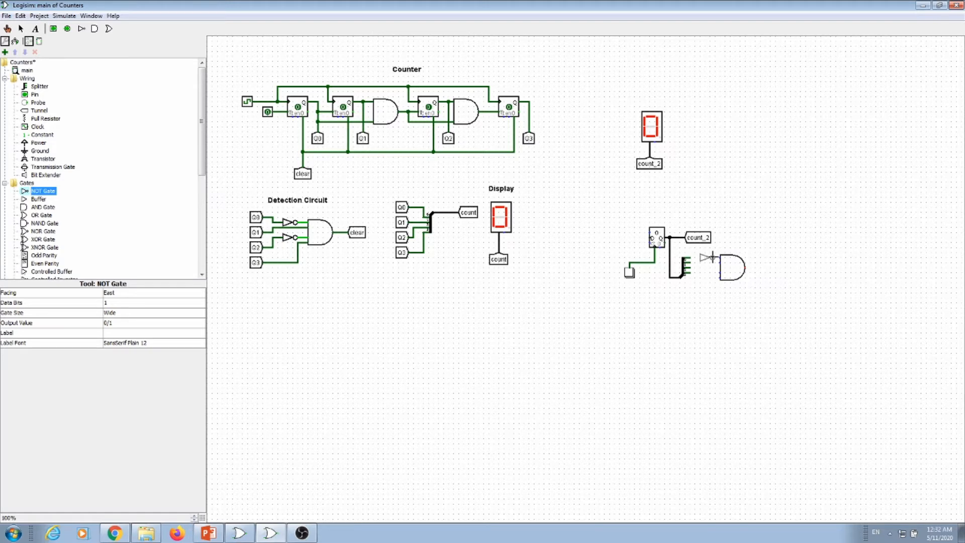
{"action": "left_click", "coordinate": [712, 257]}
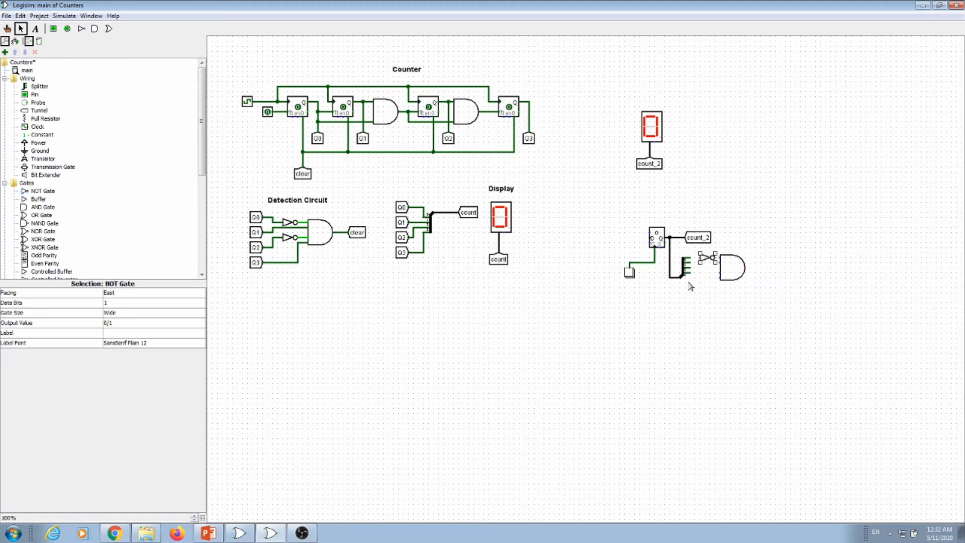
{"action": "left_click", "coordinate": [43, 192]}
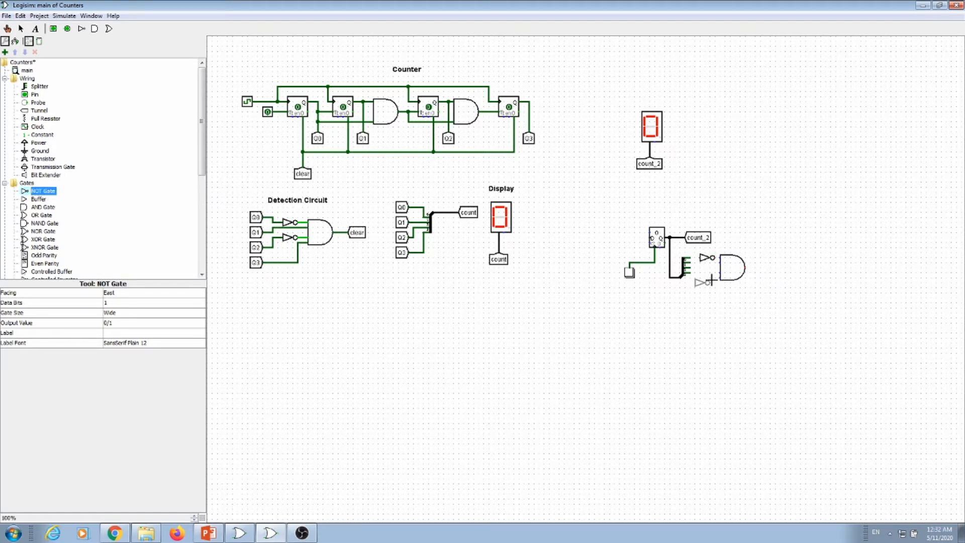
{"action": "left_click", "coordinate": [713, 272]}
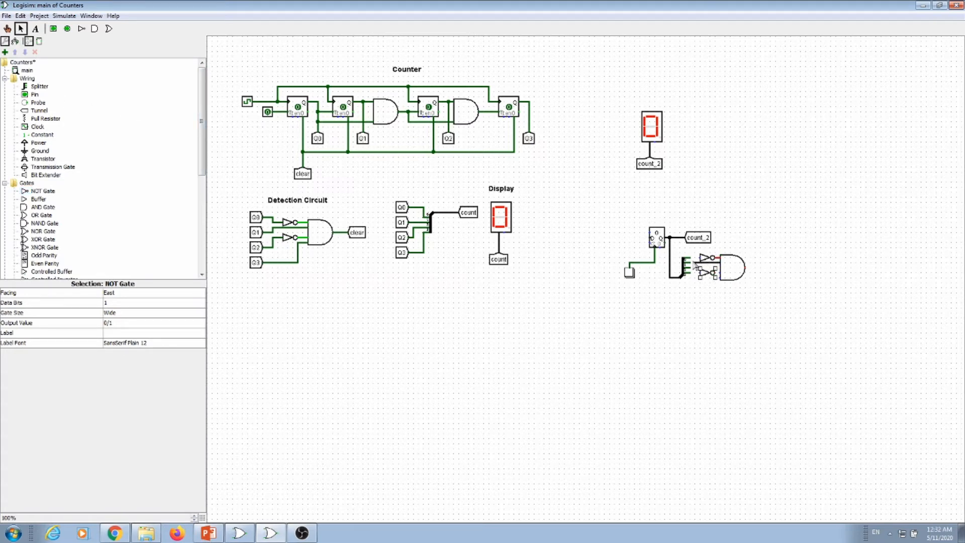
{"action": "left_click", "coordinate": [689, 297]}
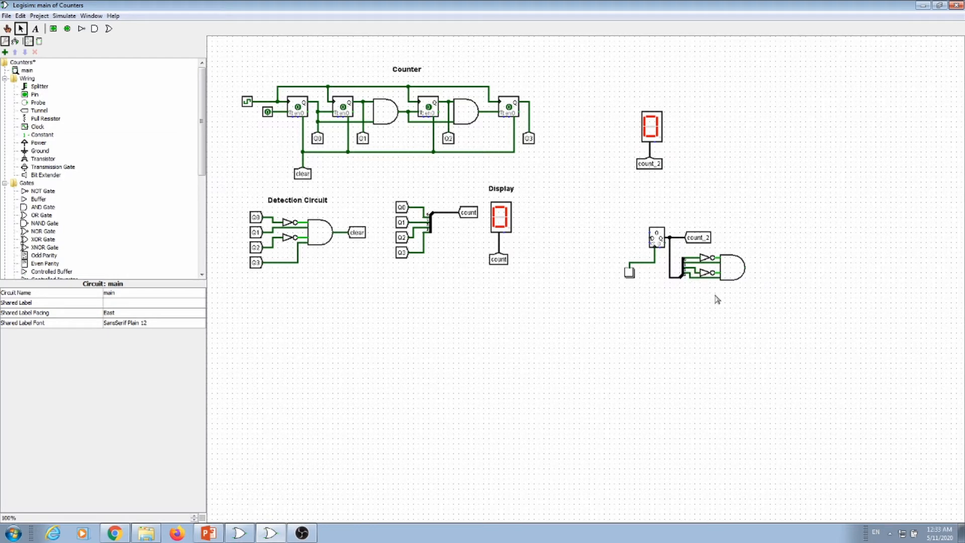
{"action": "mouse_move", "coordinate": [746, 268]}
{"action": "left_mouse_down"}
{"action": "mouse_move", "coordinate": [759, 280]}
{"action": "mouse_move", "coordinate": [752, 290]}
{"action": "mouse_move", "coordinate": [661, 288]}
{"action": "mouse_move", "coordinate": [660, 247]}
{"action": "left_mouse_up"}
- Add a text label "#10" in the empty area below the new counter and set its font to SansSerif Bold 14
{"action": "left_click", "coordinate": [36, 28]}
{"action": "left_click", "coordinate": [597, 324]}
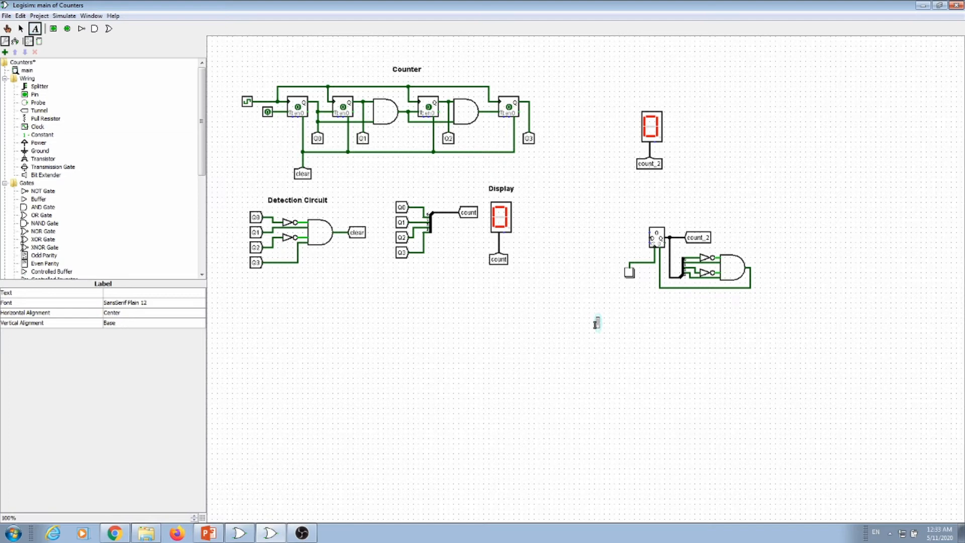
{"action": "left_click", "coordinate": [179, 294]}
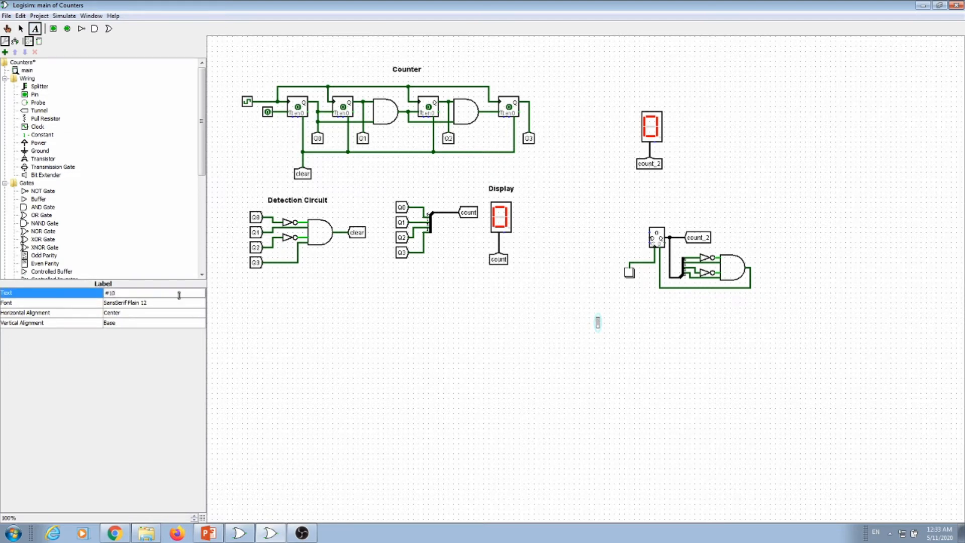
{"action": "left_click", "coordinate": [160, 309]}
{"action": "left_click", "coordinate": [141, 42]}
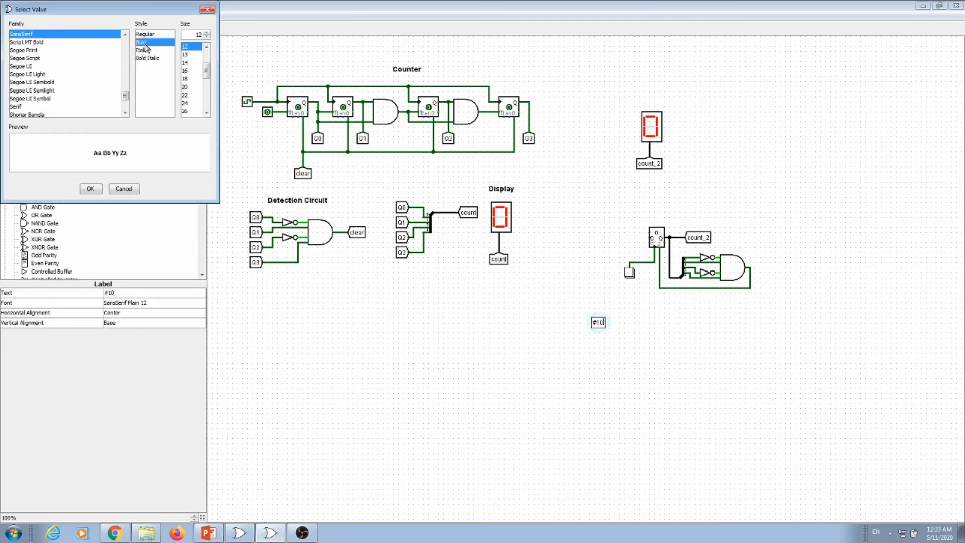
{"action": "left_click", "coordinate": [185, 63]}
{"action": "left_click", "coordinate": [91, 189]}
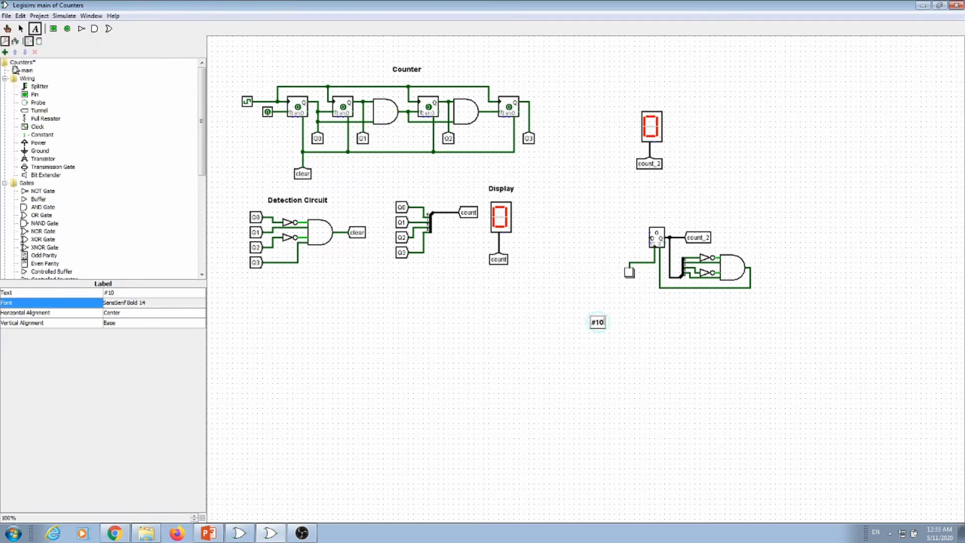
- Move the #10 label onto the body of the four-input AND gate in the new detection circuit
{"action": "left_click", "coordinate": [21, 28]}
{"action": "left_click_drag", "start_coordinate": [597, 323], "coordinate": [730, 267]}
{"action": "left_click", "coordinate": [790, 304]}
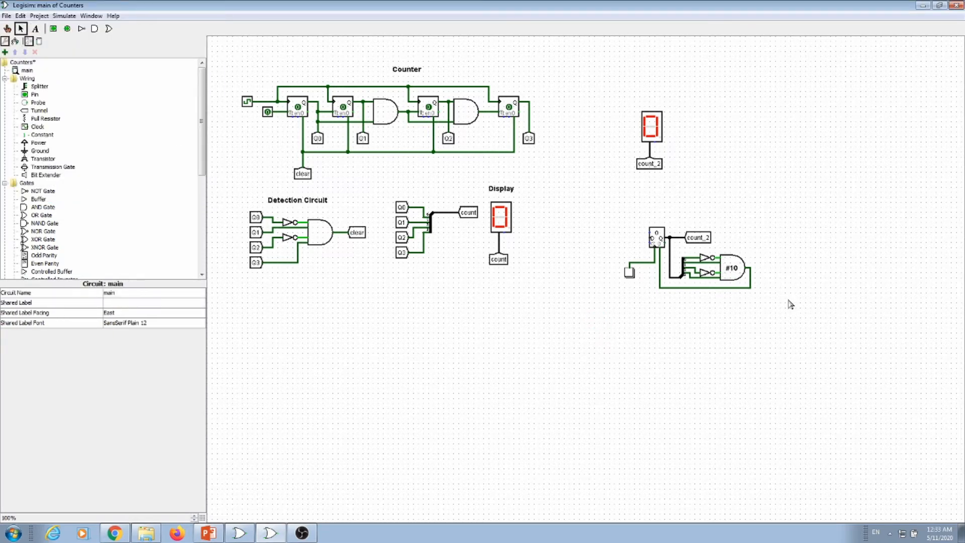
- Test the automatic reset by poking the clock button repeatedly to advance the new counter past its limit
{"action": "left_click", "coordinate": [7, 28]}
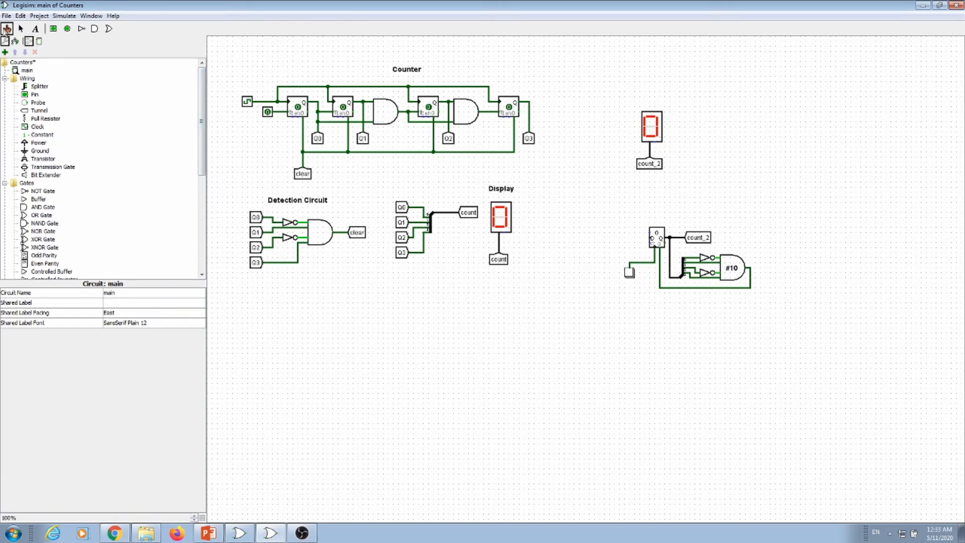
{"action": "left_click", "coordinate": [630, 274]}
{"action": "left_click", "coordinate": [630, 274]}
{"action": "left_click", "coordinate": [630, 274]}
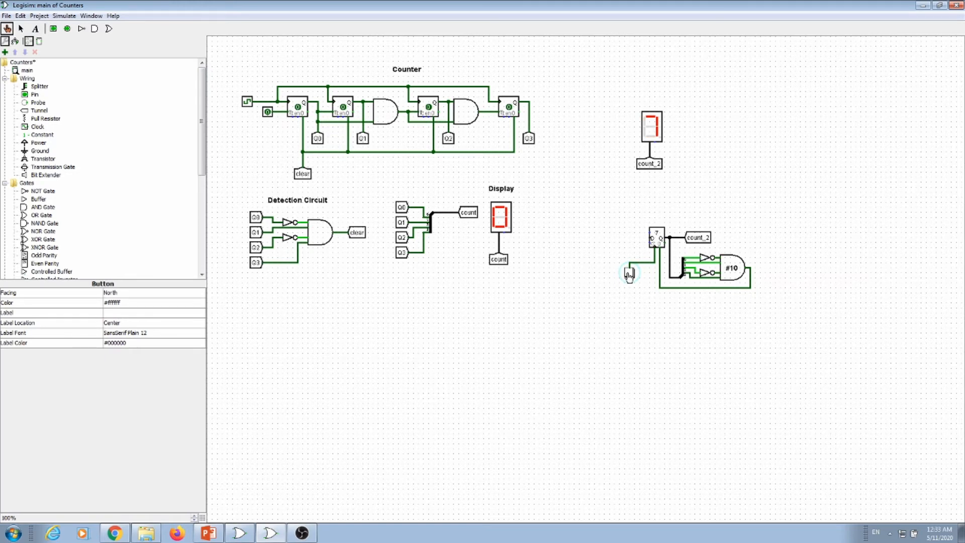
{"action": "left_click", "coordinate": [630, 274]}
{"action": "left_click", "coordinate": [630, 274]}
{"action": "left_click", "coordinate": [629, 274]}
{"action": "left_click", "coordinate": [629, 274]}
{"action": "left_click", "coordinate": [630, 274]}
- Replace the clock button and its wire with a Clock component connected to the counter's clock input
{"action": "left_click", "coordinate": [21, 29]}
{"action": "left_click", "coordinate": [643, 263]}
{"action": "key", "text": "Delete"}
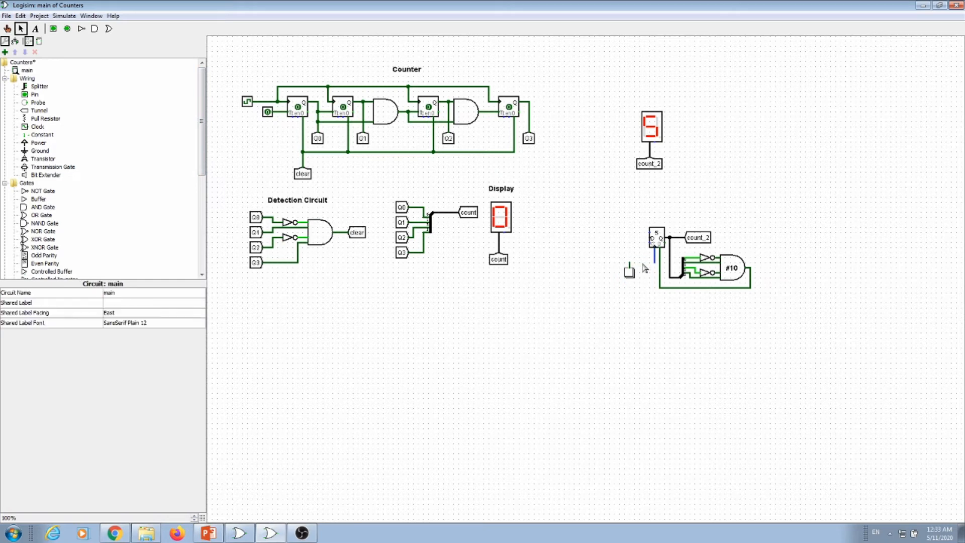
{"action": "left_click", "coordinate": [631, 273]}
{"action": "key", "text": "Delete"}
{"action": "left_click", "coordinate": [37, 127]}
{"action": "left_click", "coordinate": [638, 266]}
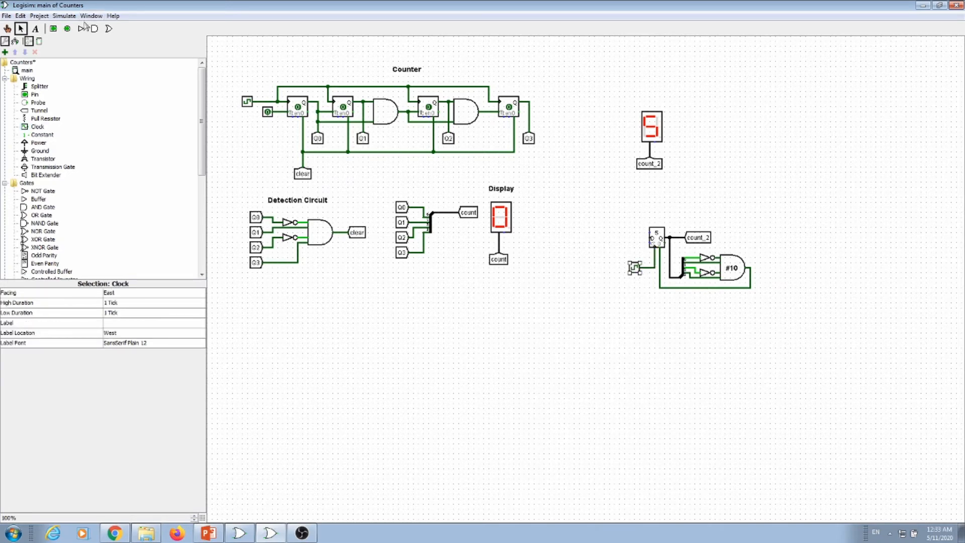
- Enable the simulation's clock ticks and poke the input pin feeding the first flip-flop of the original counter
{"action": "left_click", "coordinate": [64, 16]}
{"action": "mouse_move", "coordinate": [119, 119]}
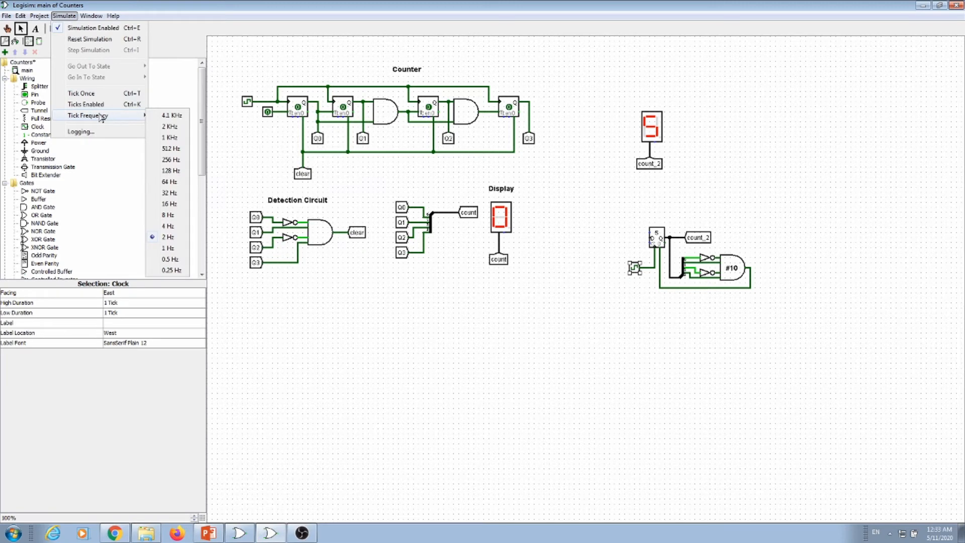
{"action": "left_click", "coordinate": [85, 104]}
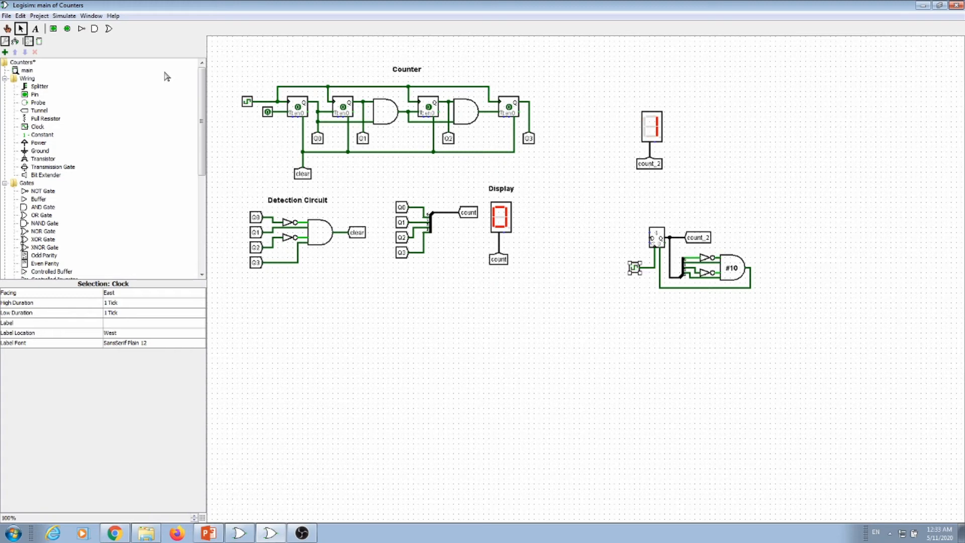
{"action": "left_click", "coordinate": [7, 28]}
{"action": "left_click", "coordinate": [268, 111]}
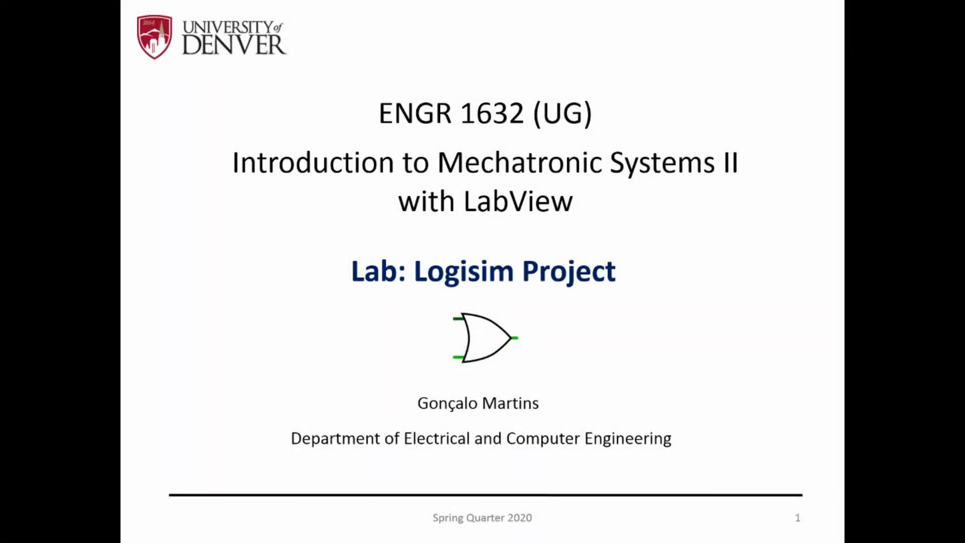
{"action": "left_click", "coordinate": [590, 311]}
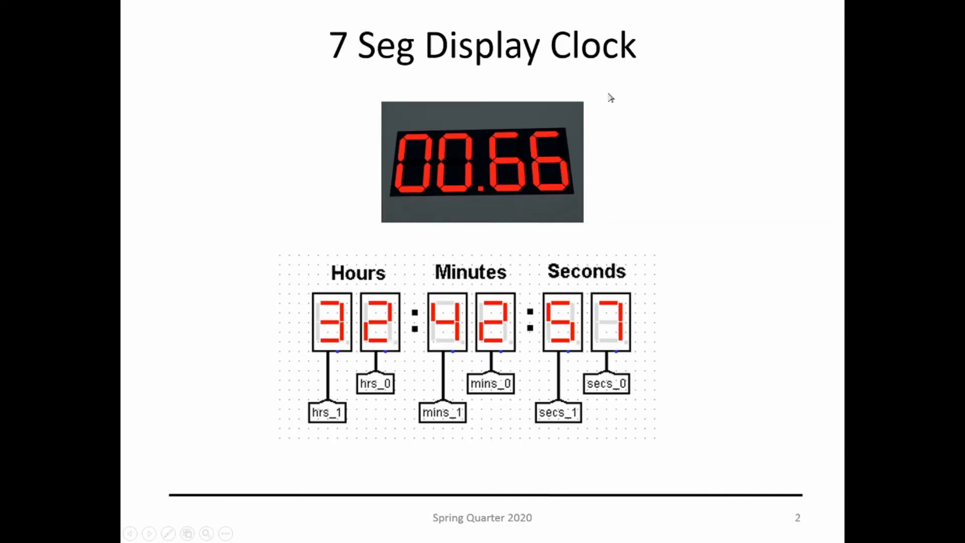